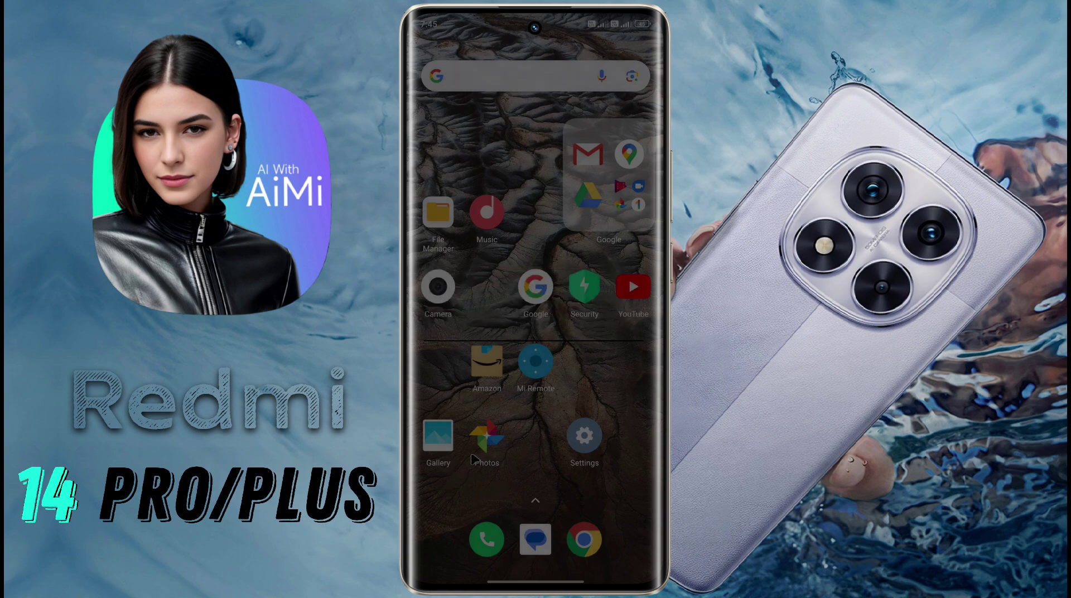
Open the white-flower photo in Gallery and preview it as a wallpaper.
left_click(439, 438)
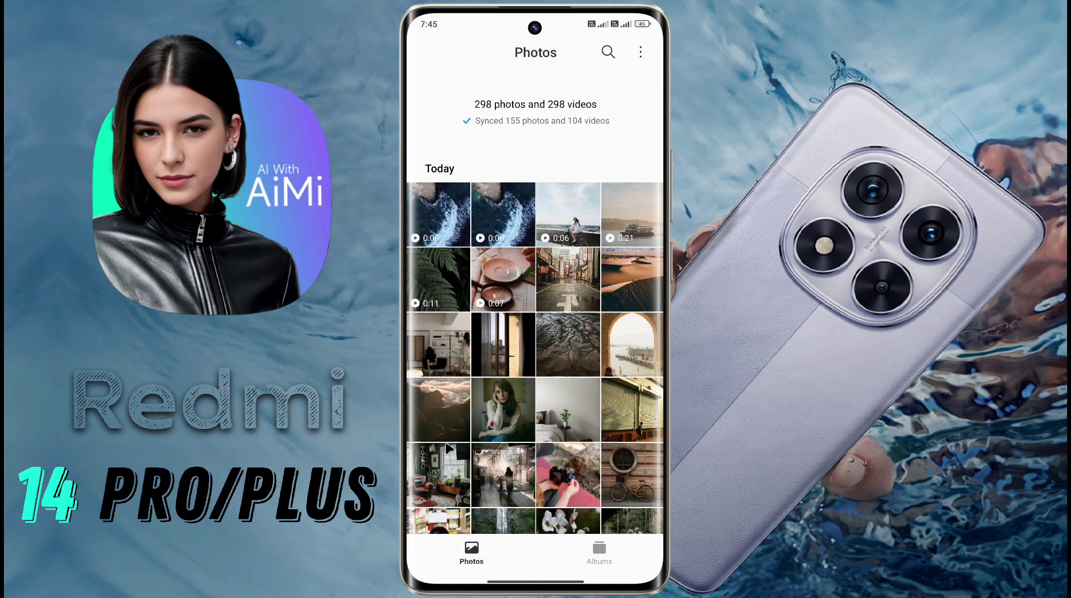
left_click(599, 552)
left_click(472, 550)
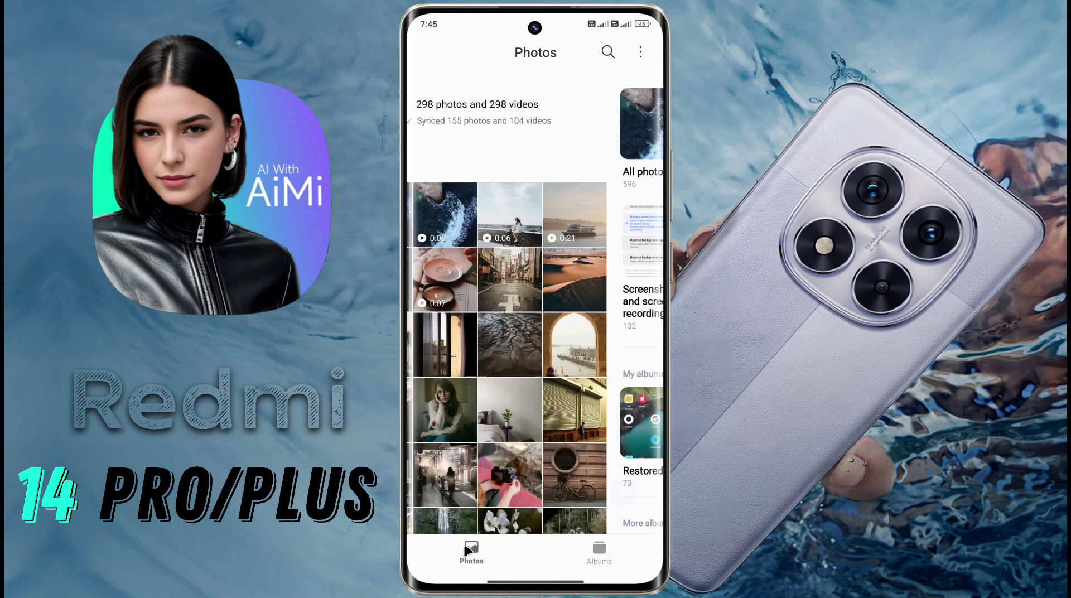
left_click(563, 522)
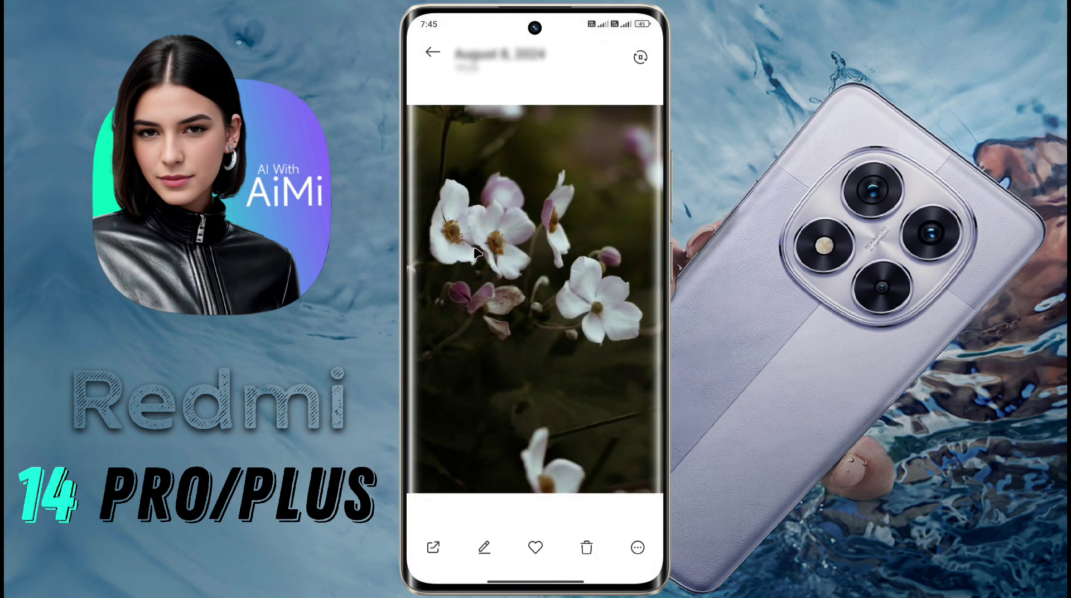
left_click(638, 548)
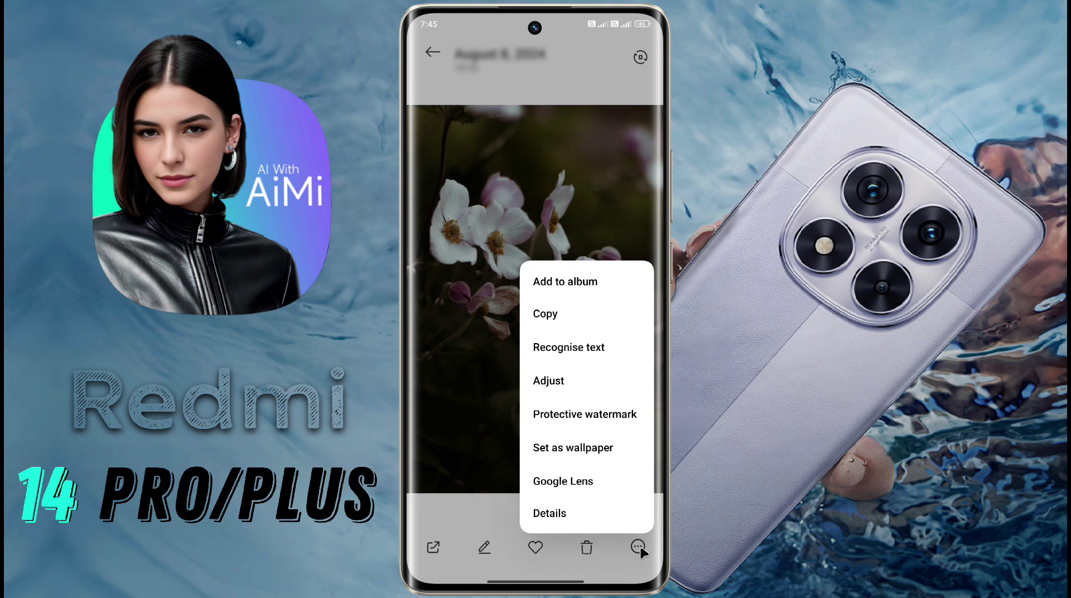
left_click(571, 453)
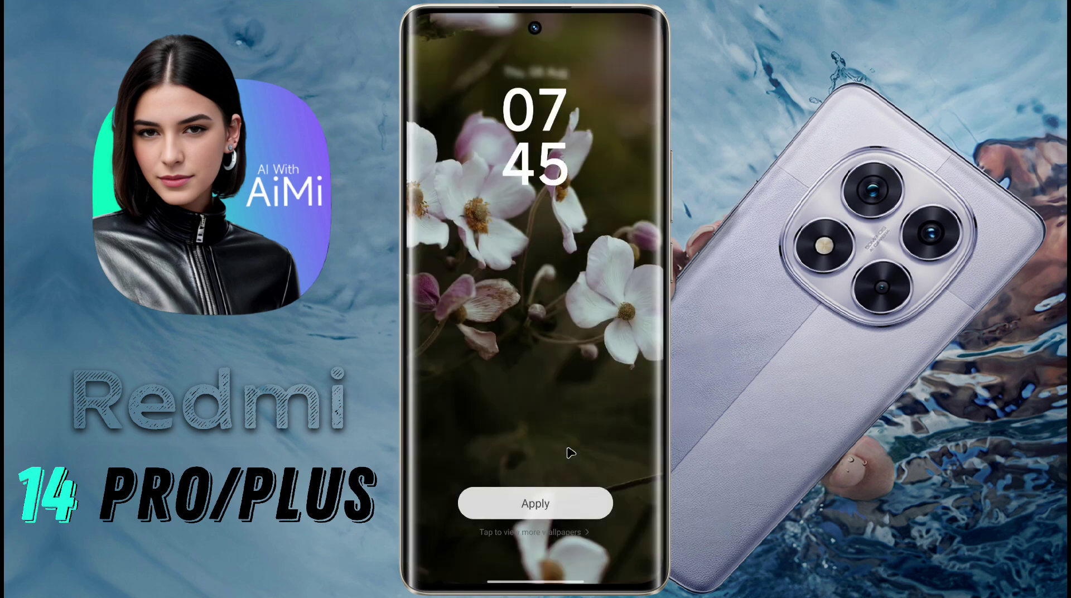
Compare the flower wallpaper's lock and home screen previews, and apply it to the home screen.
left_click(507, 411)
left_click(507, 410)
left_click(506, 410)
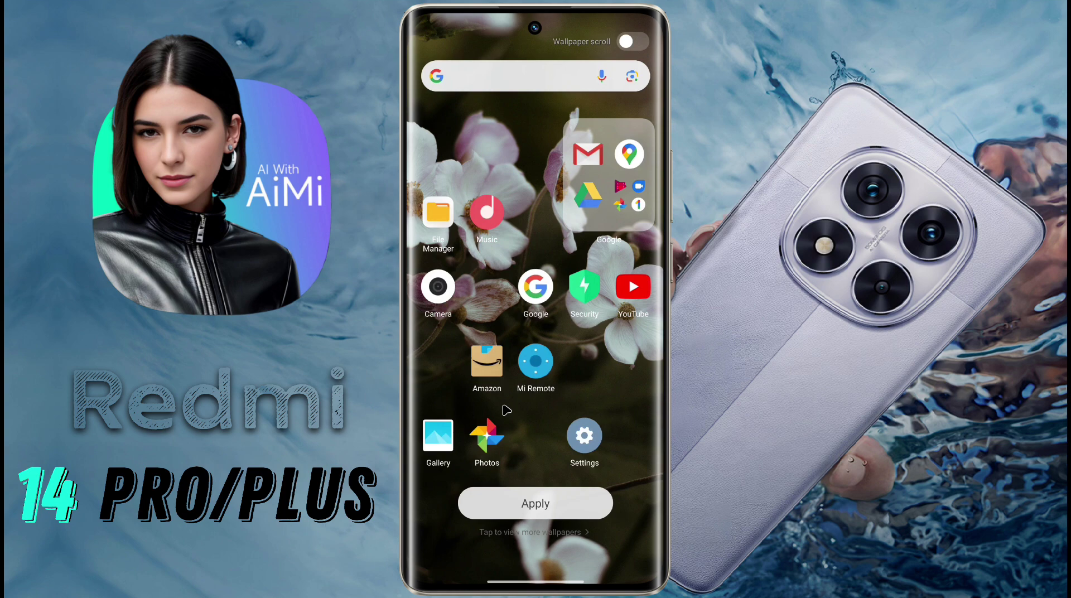
left_click(506, 410)
left_click(517, 504)
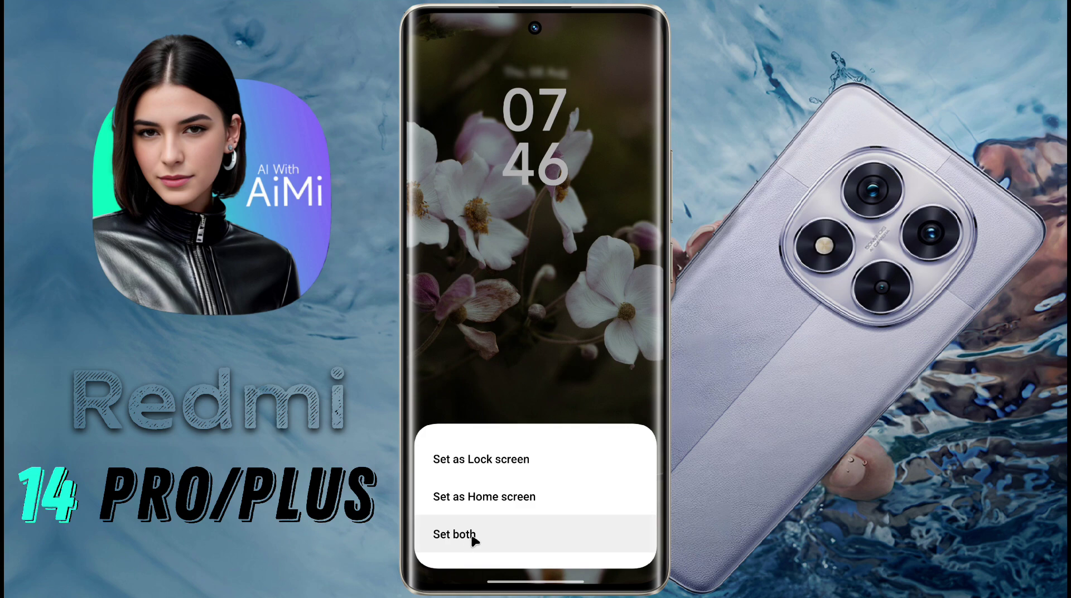
left_click(540, 493)
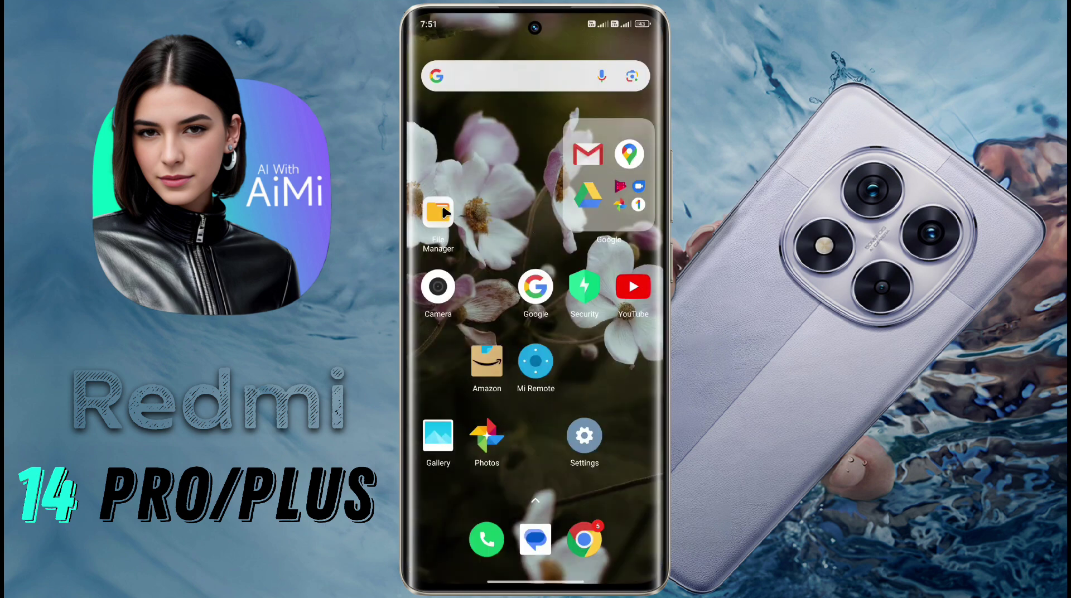
Set the ocean-waves video from File Manager's video collection as the lock screen wallpaper.
left_click(441, 212)
left_click(471, 202)
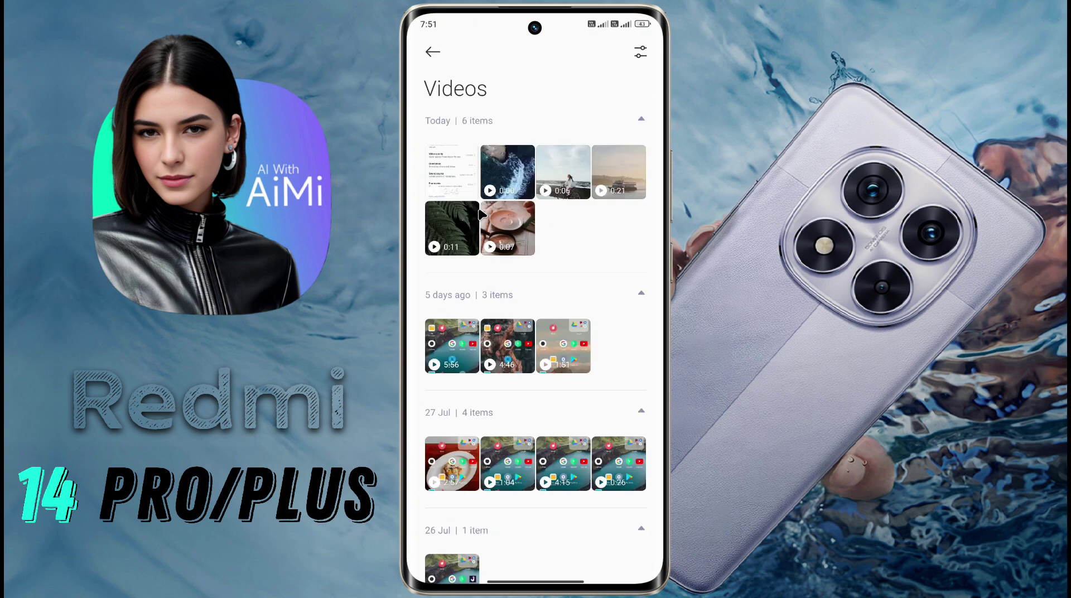
left_click(505, 186)
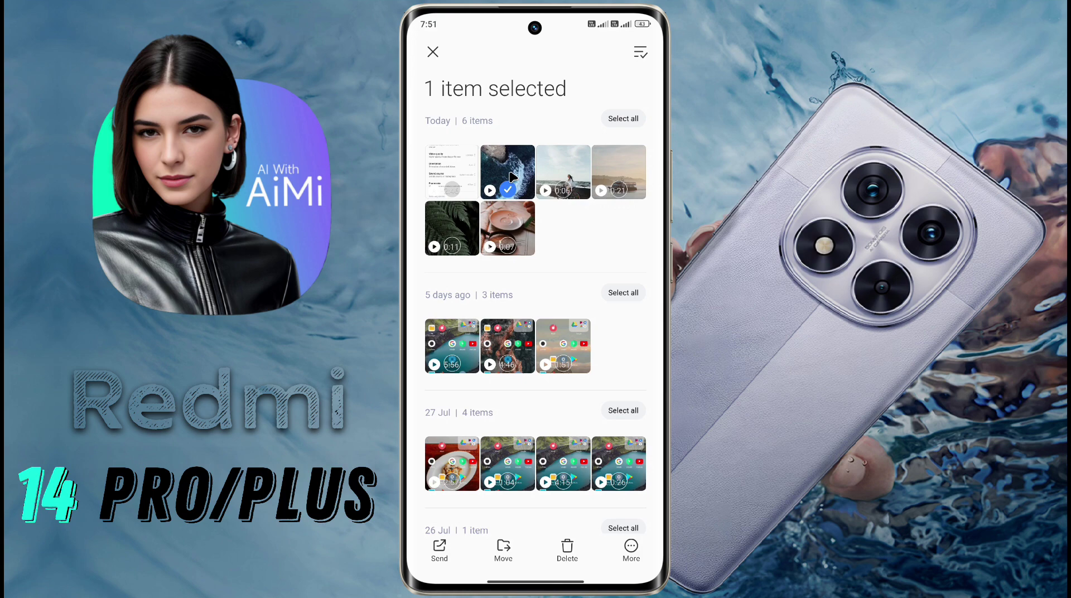
left_click(629, 549)
left_click(575, 490)
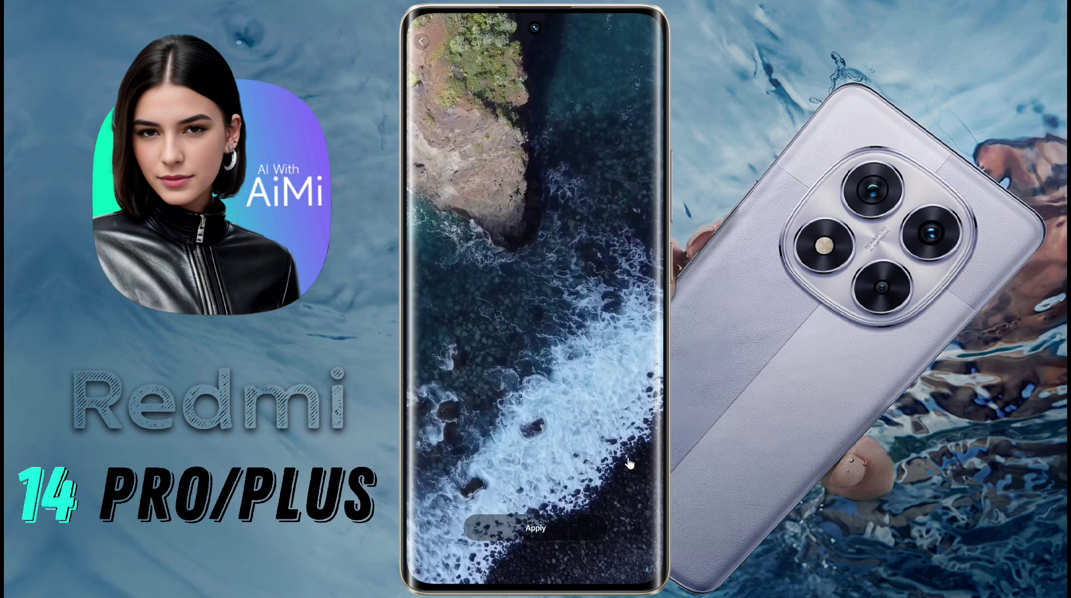
left_click(544, 527)
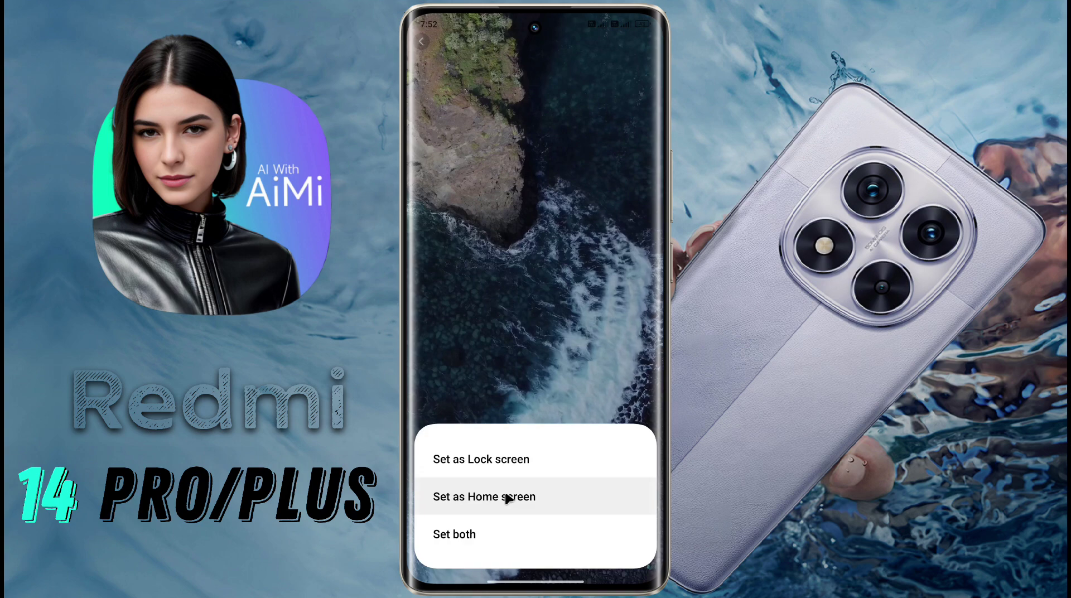
left_click(547, 457)
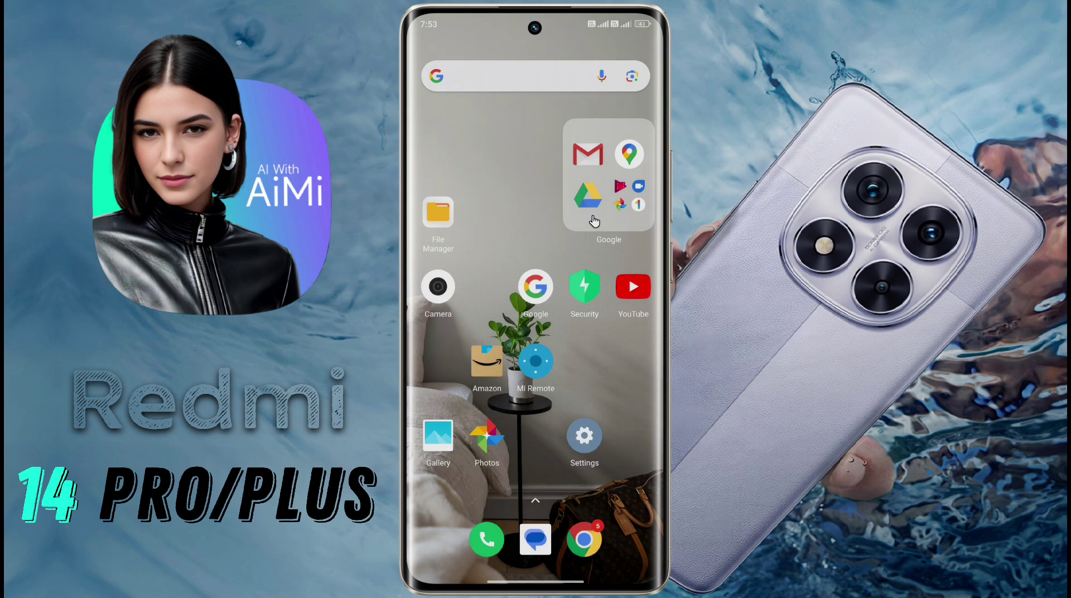
Turn on Wi-Fi from the control centre.
left_click_drag(645, 44, 646, 108)
left_click(485, 123)
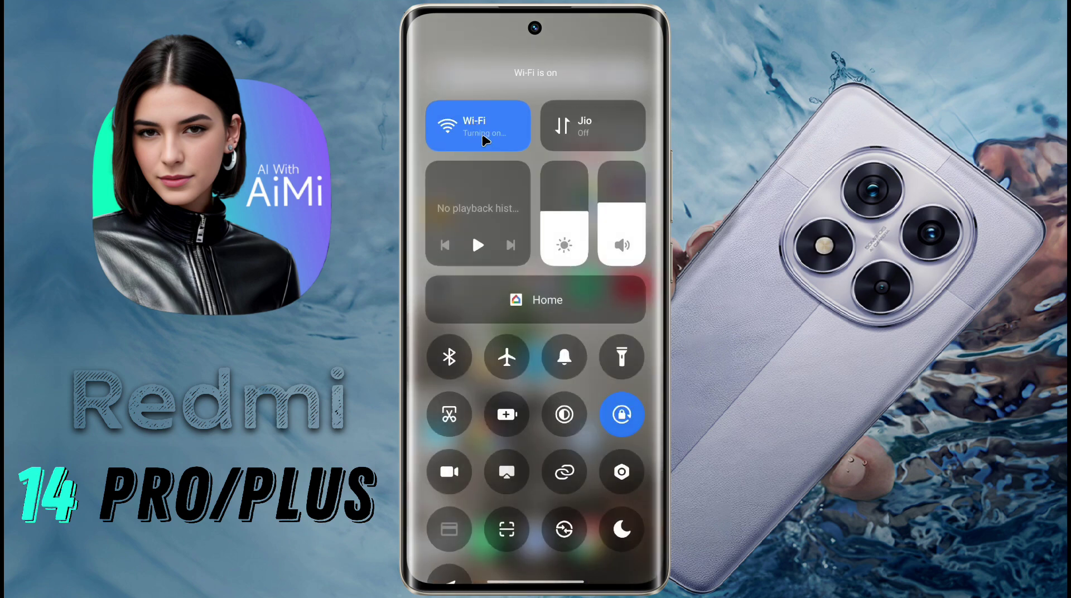
left_click_drag(584, 460, 572, 353)
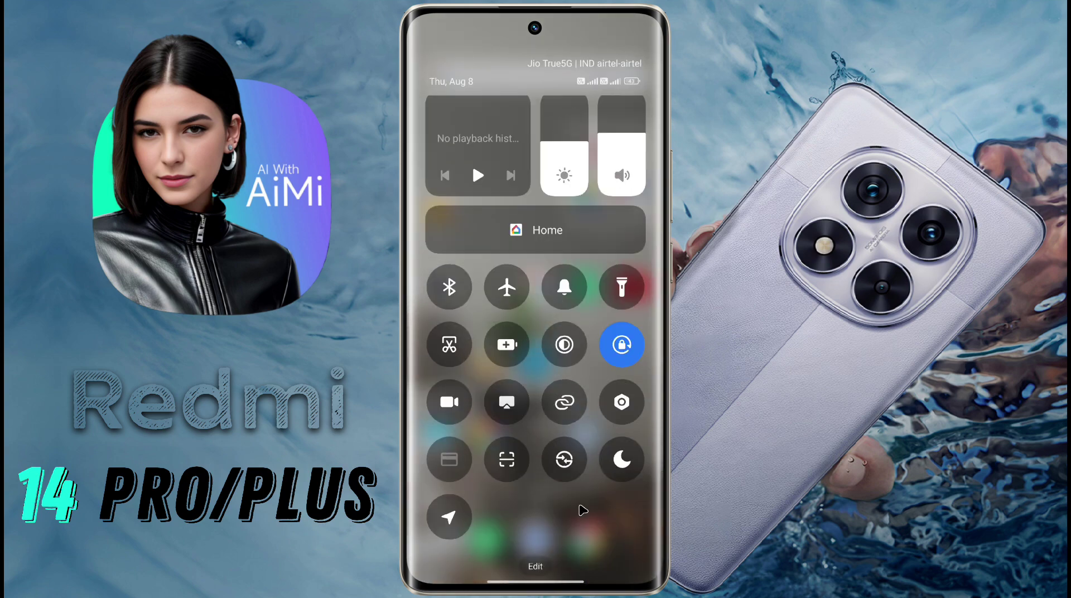
Turn on Glance for Mi in the lock screen settings and agree to the Wallpaper Carousel terms.
left_click(586, 438)
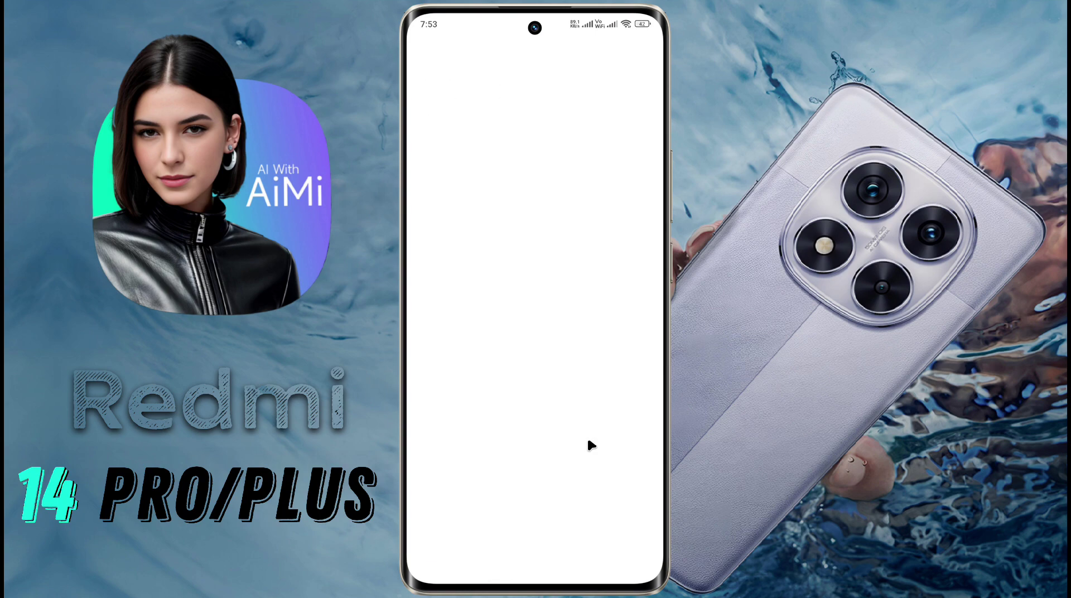
left_click_drag(558, 416, 579, 168)
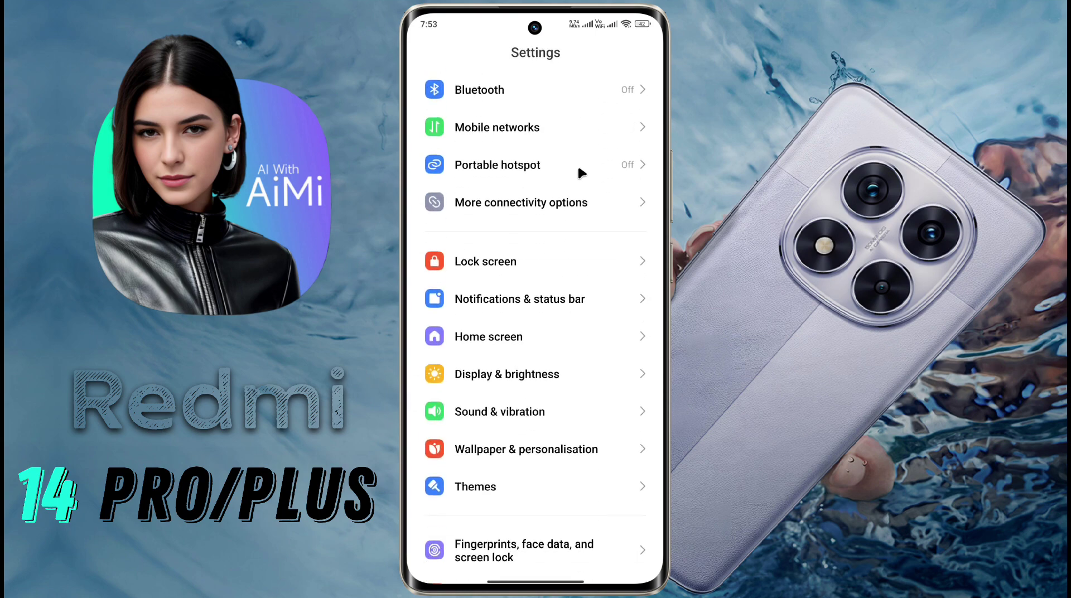
left_click(500, 262)
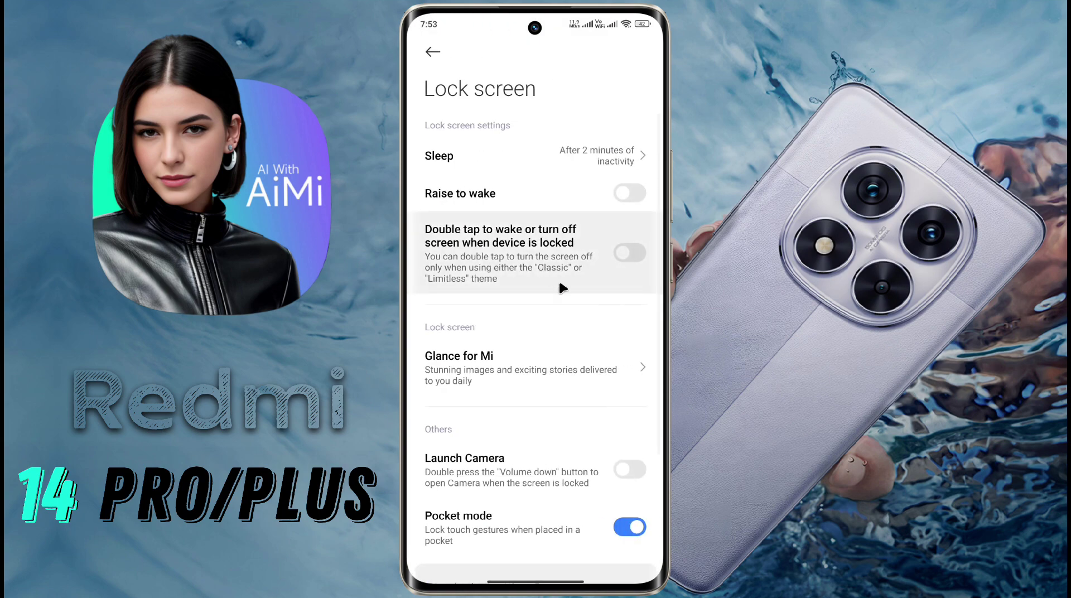
left_click(518, 370)
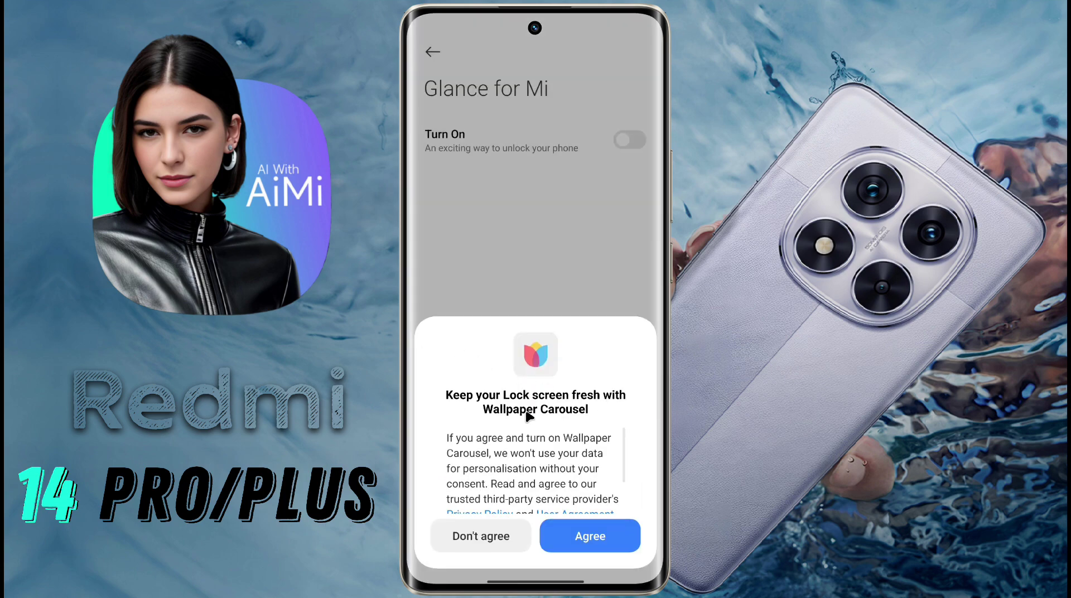
left_click(590, 536)
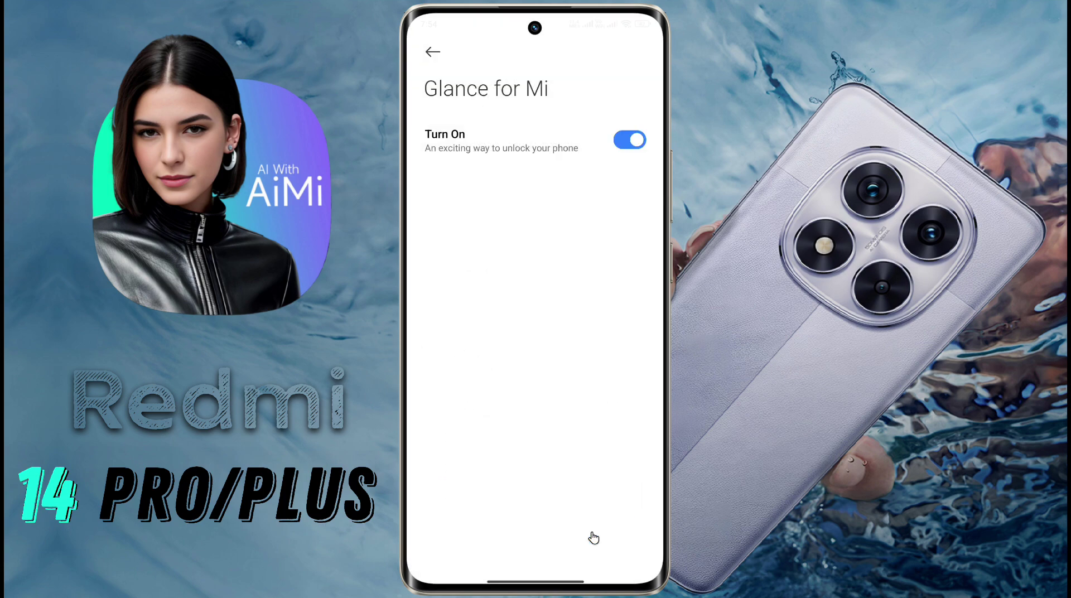
Lock and wake the phone repeatedly to check the rotating lock screen wallpapers, and return to the Glance for Mi settings.
key("alt+p")
key("alt+p")
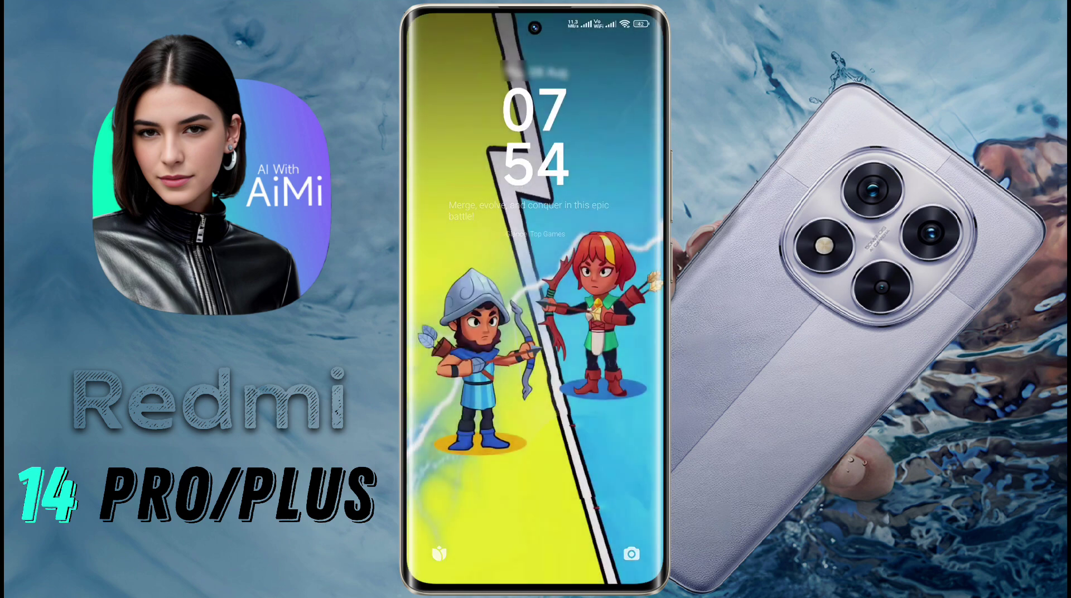
key("alt+p")
key("alt+p")
key("alt+p")
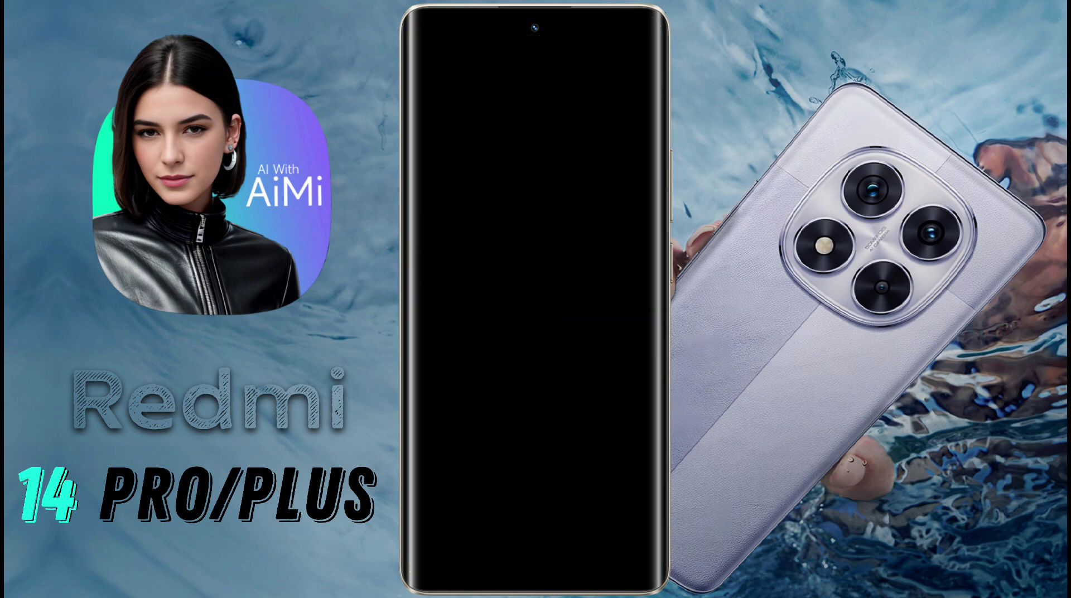
key("alt+p")
key("alt+p")
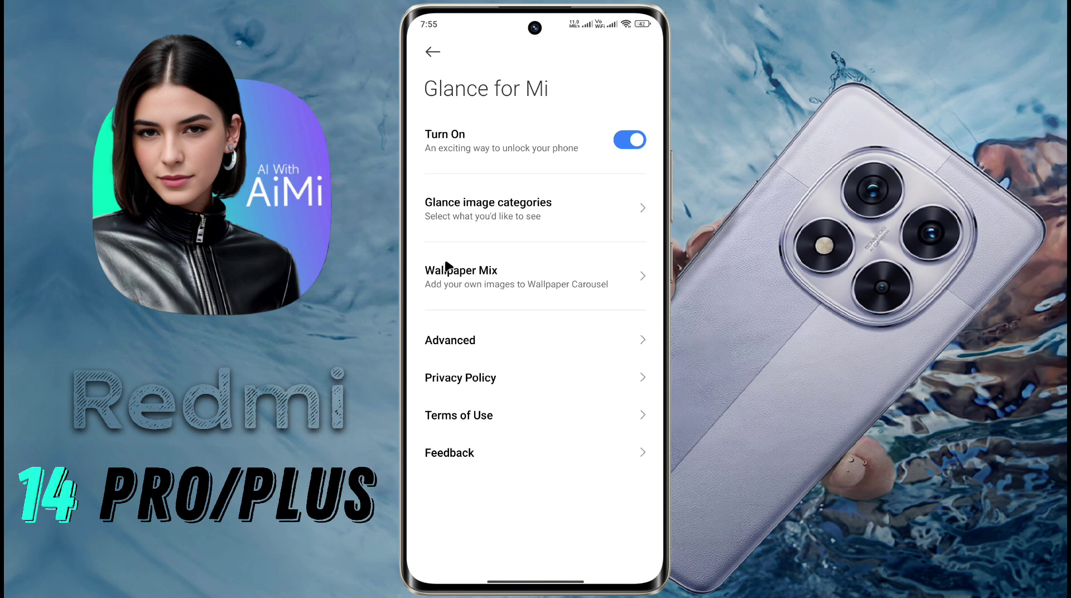
Browse the Glance image categories and try unfollowing and refollowing Sports.
left_click(525, 213)
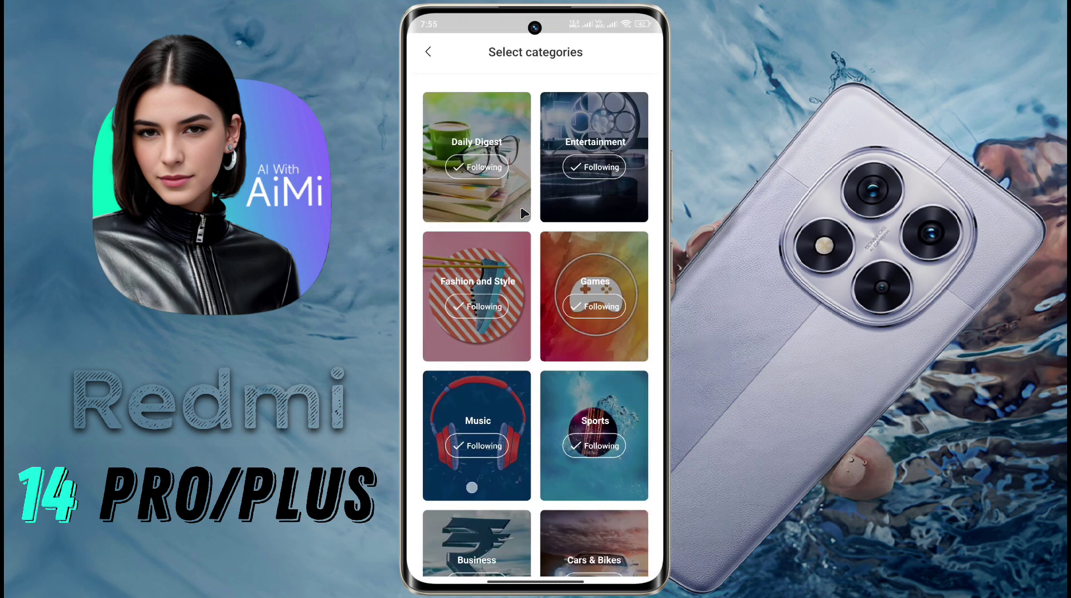
scroll(472, 487, "down", 5)
left_click_drag(472, 458, 472, 268)
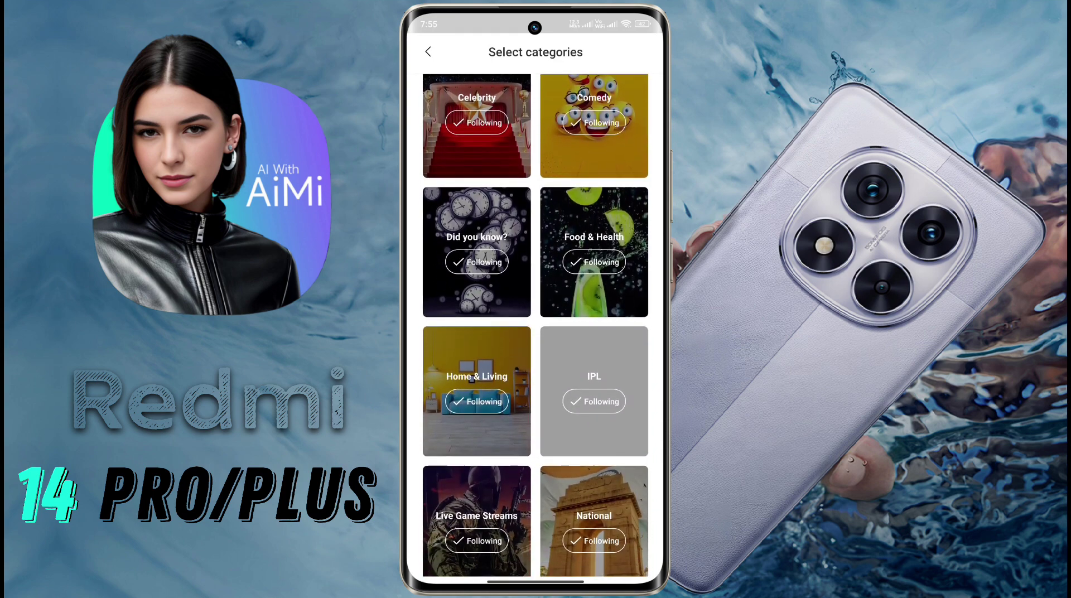
scroll(535, 323, "up", 10)
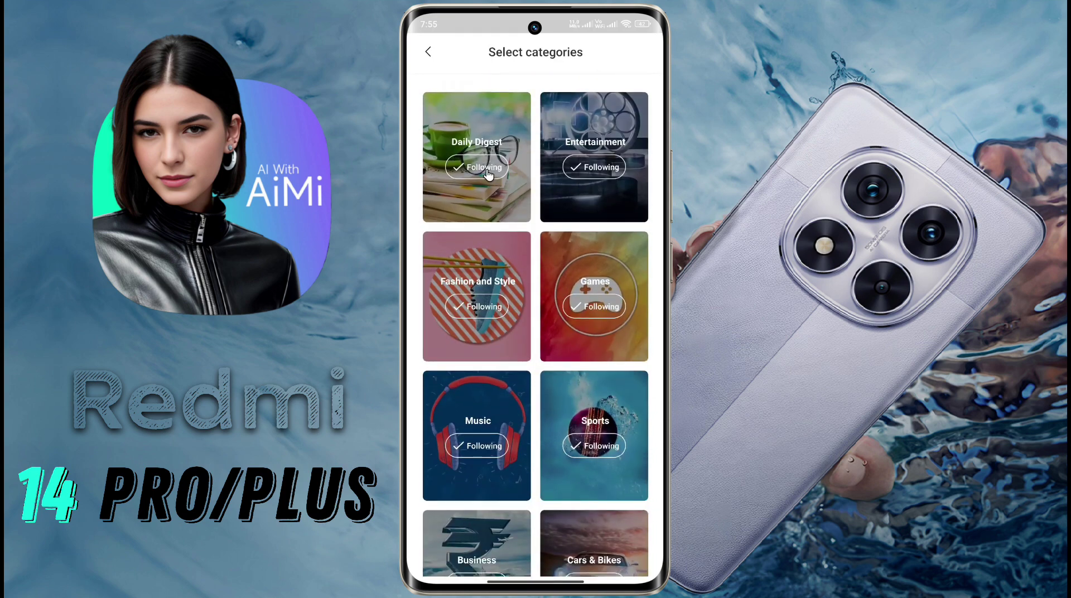
left_click(602, 447)
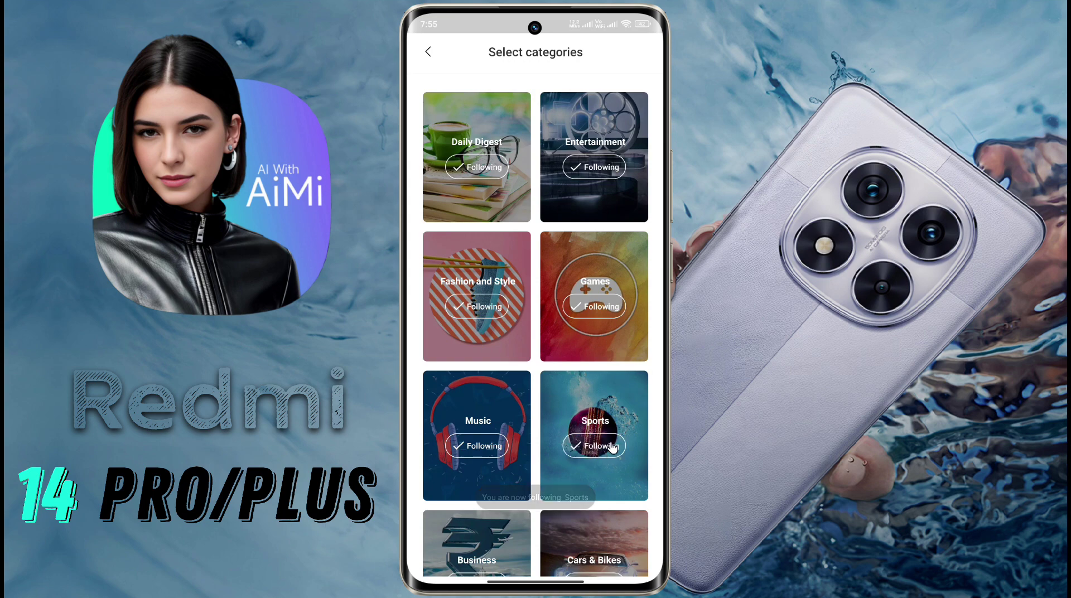
scroll(585, 447, "down", 7)
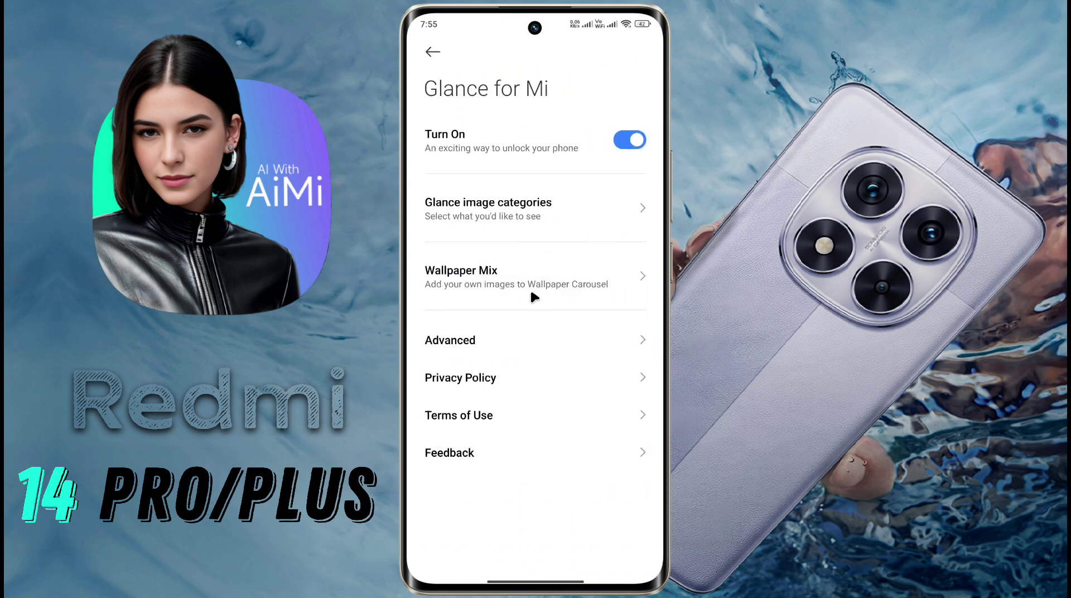
Add five gallery photos to Wallpaper Mix and set the image frequency to every 2nd image.
left_click(487, 284)
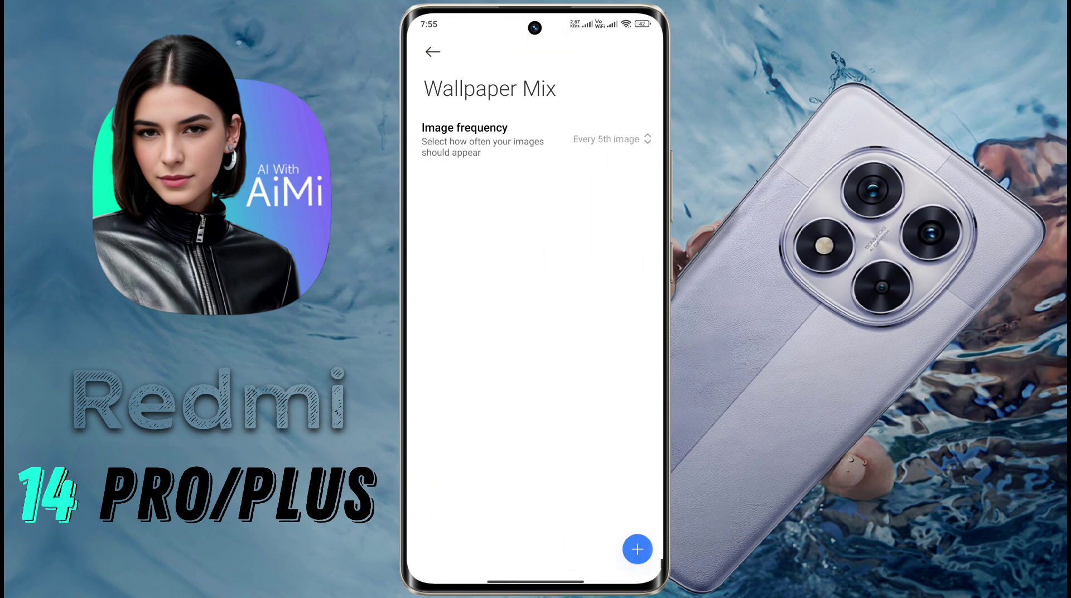
left_click(637, 550)
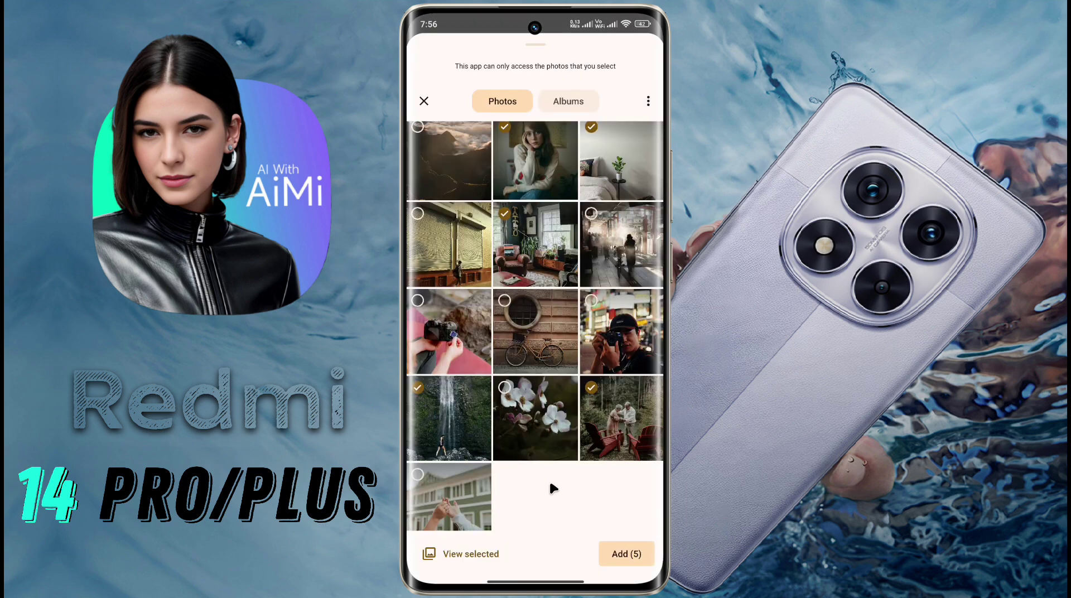
left_click(627, 554)
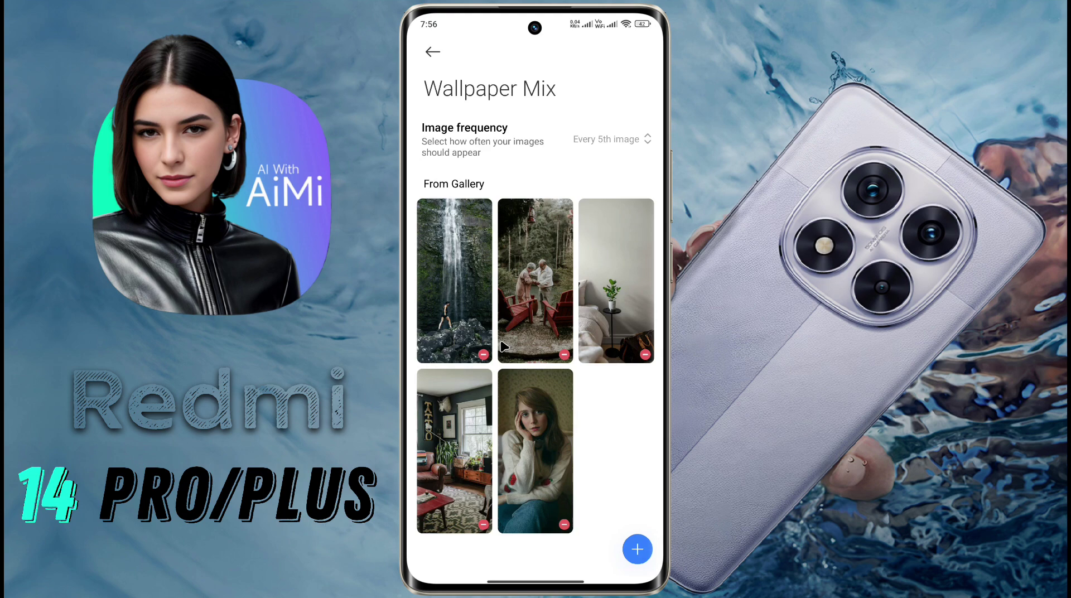
left_click(531, 149)
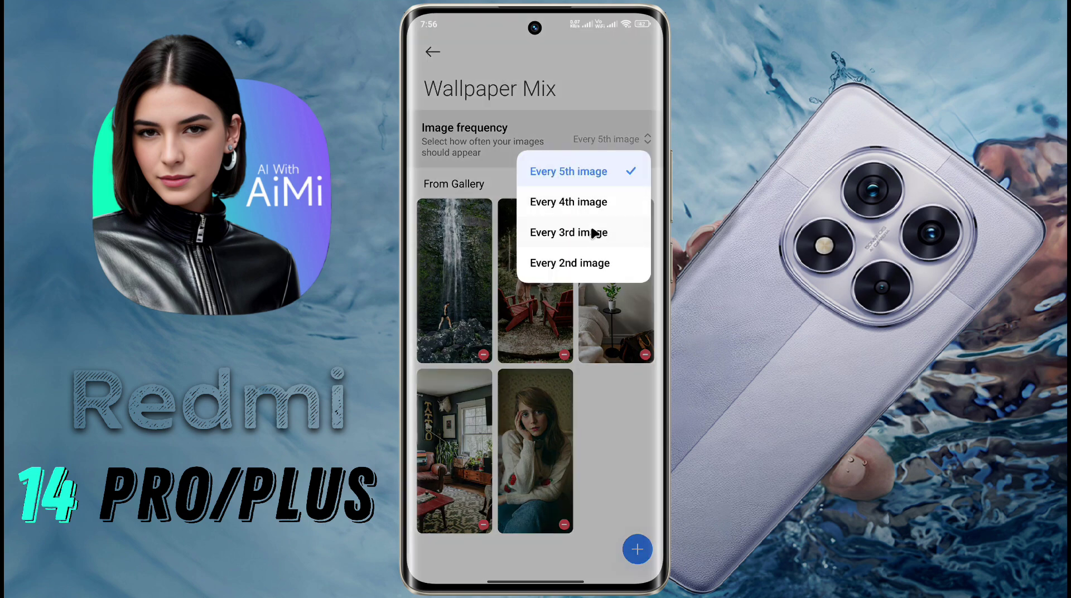
left_click(560, 263)
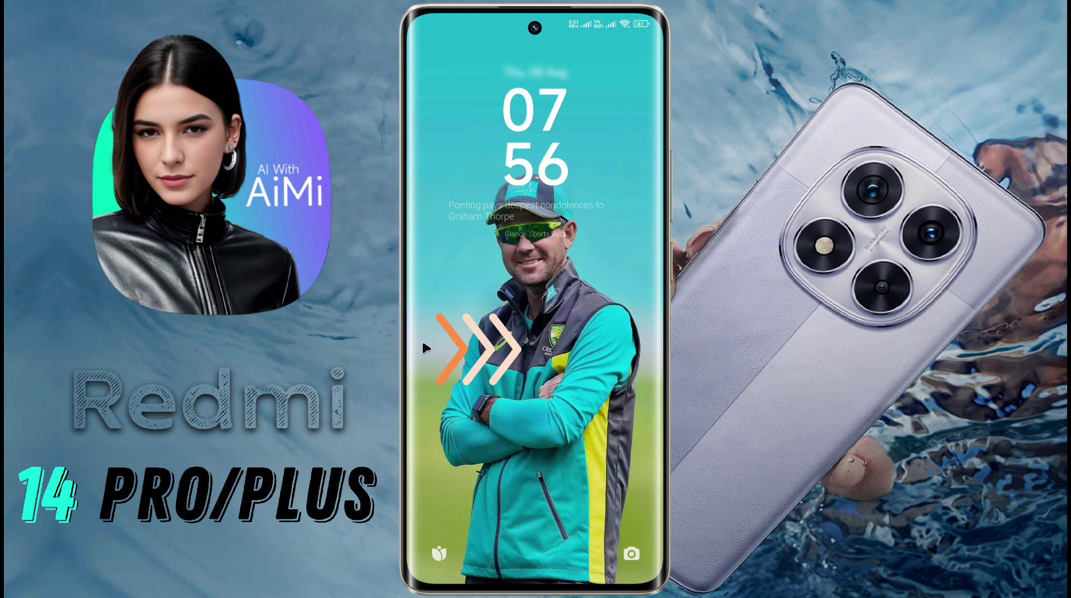
Open the Glance feed from the lock screen and browse its Videos and Games sections.
left_click_drag(426, 349, 520, 348)
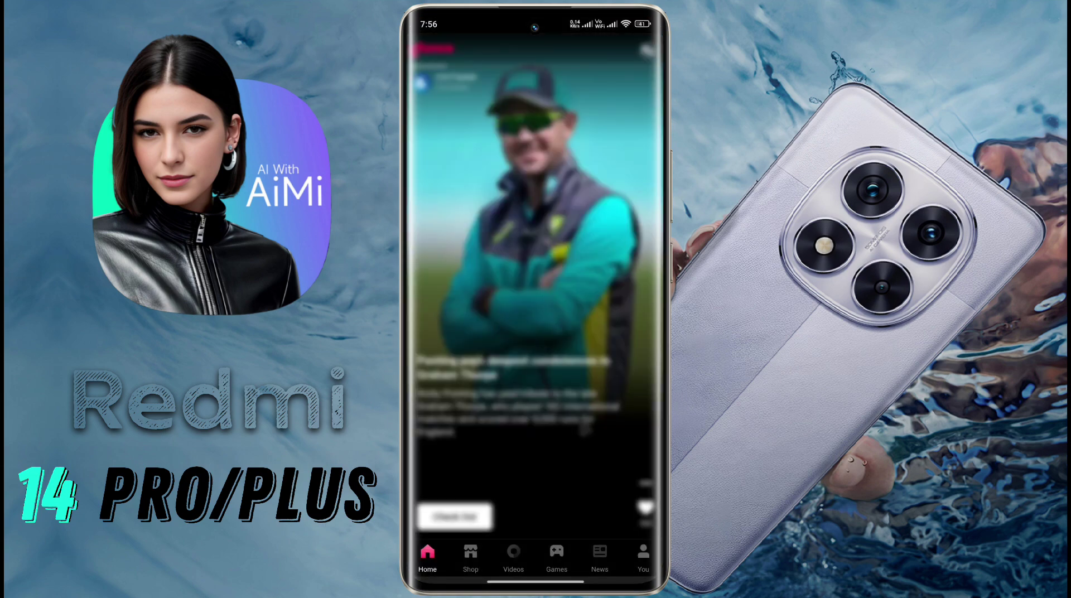
left_click(514, 558)
scroll(487, 375, "down", 5)
scroll(488, 375, "down", 5)
left_click(557, 558)
scroll(484, 390, "down", 8)
scroll(478, 418, "up", 6)
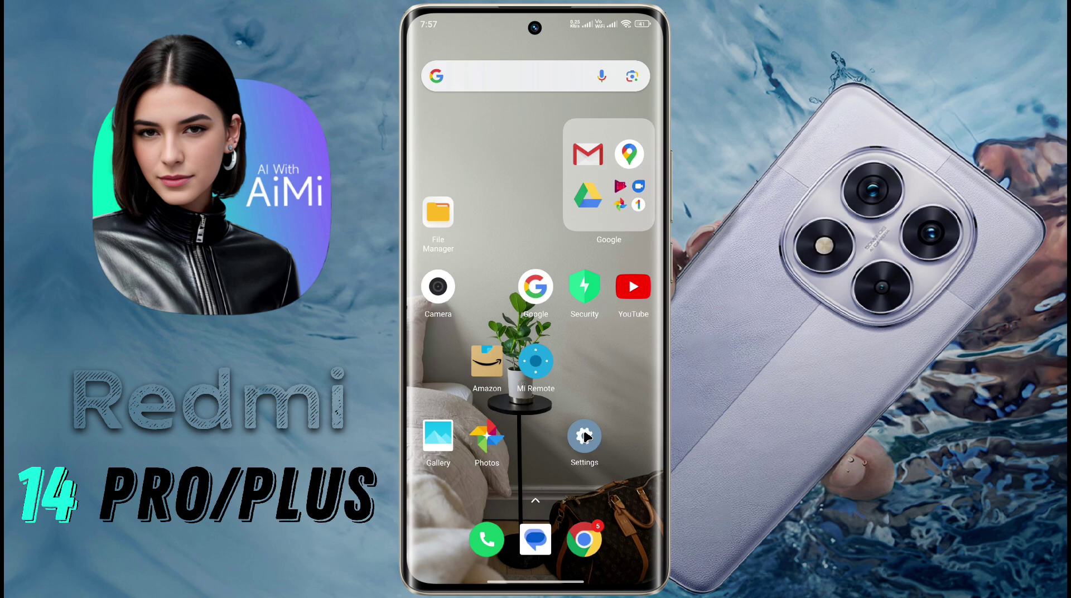
Turn off Glance for Mi in the lock screen settings, giving "Uses too much battery" as the reason.
left_click(584, 436)
left_click(549, 516)
left_click(518, 377)
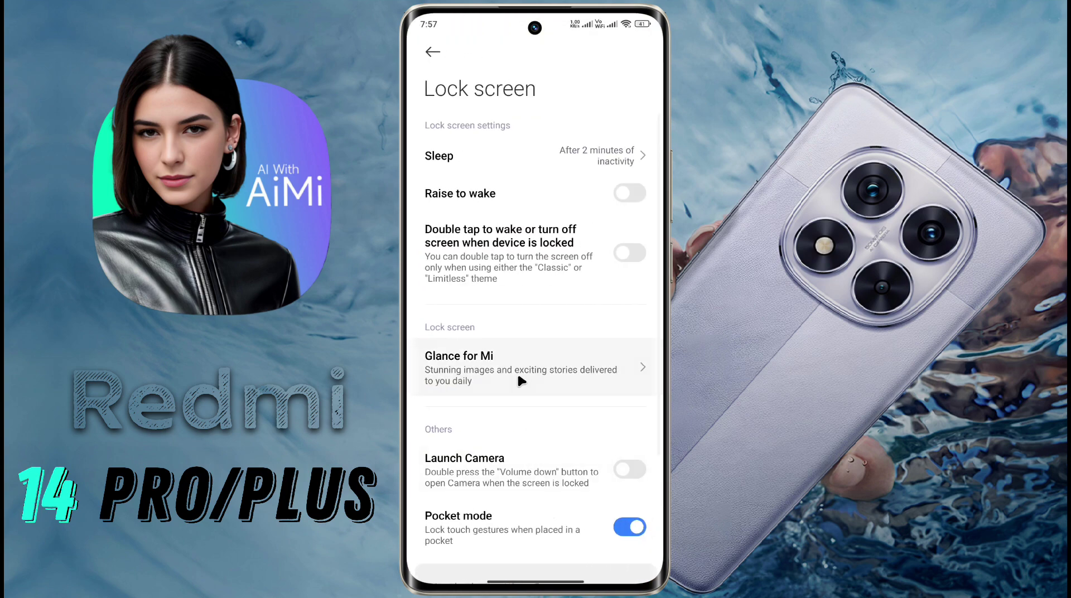
left_click(630, 139)
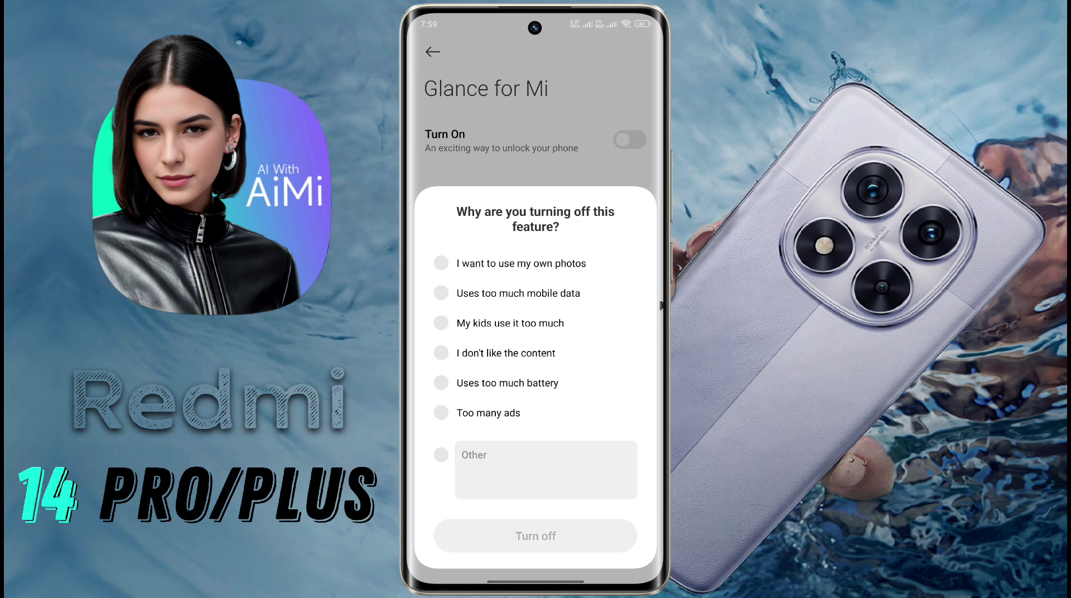
left_click(499, 383)
left_click(574, 535)
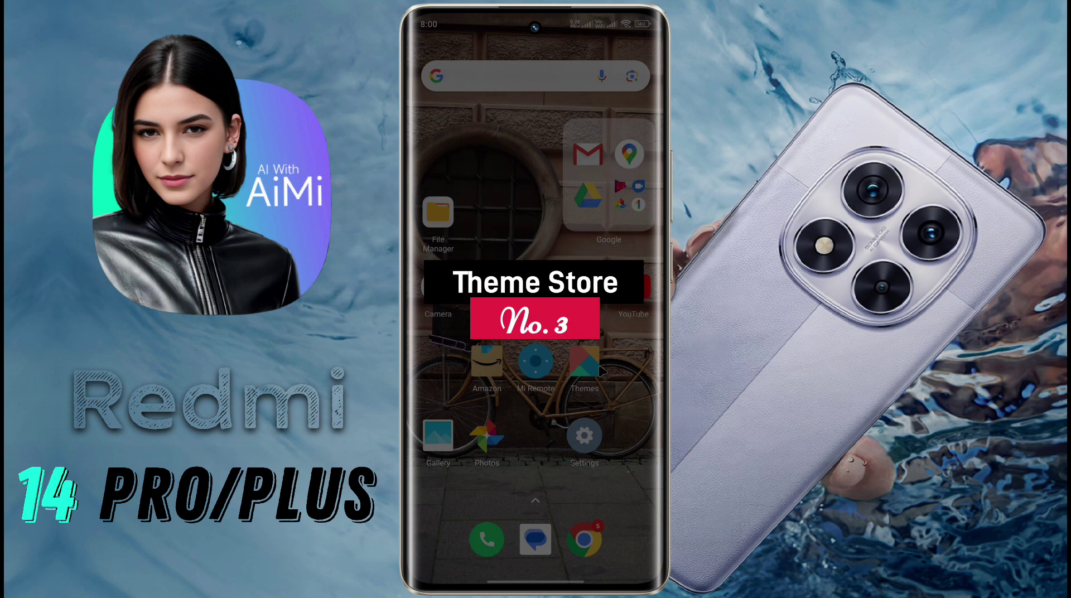
Browse the wallpapers in the Themes app and open the Beach collection showing a thatched hut at the end of a pier.
left_click(586, 362)
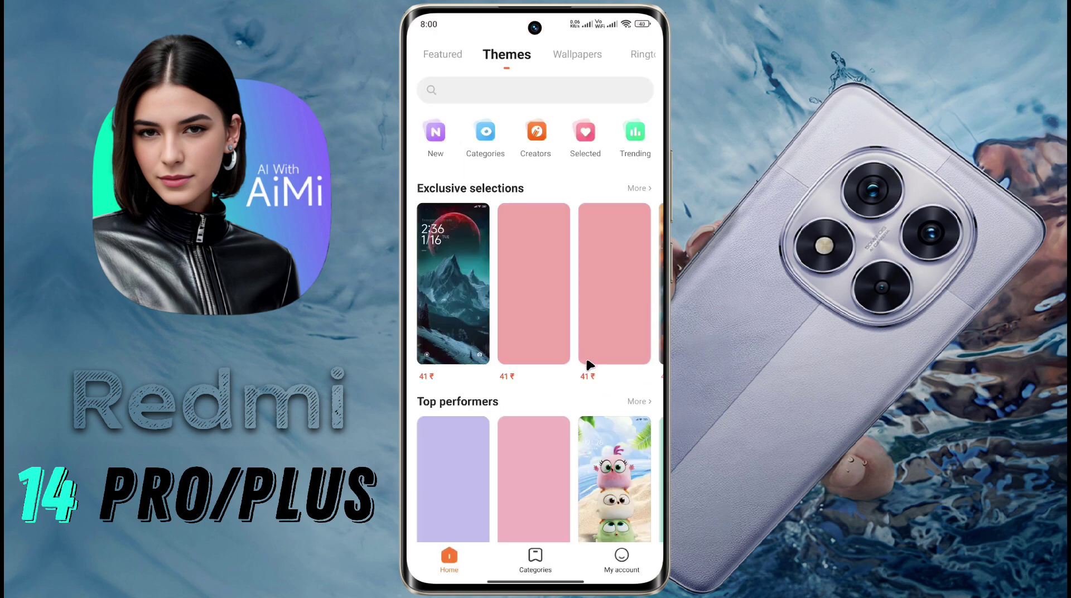
left_click(581, 54)
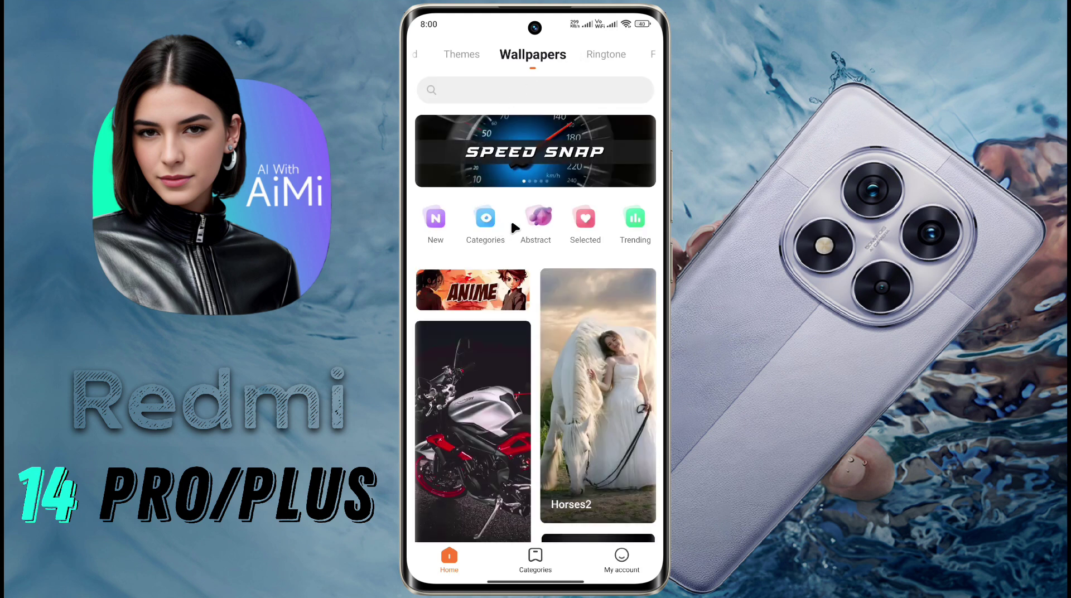
scroll(513, 218, "down", 2)
scroll(488, 389, "down", 5)
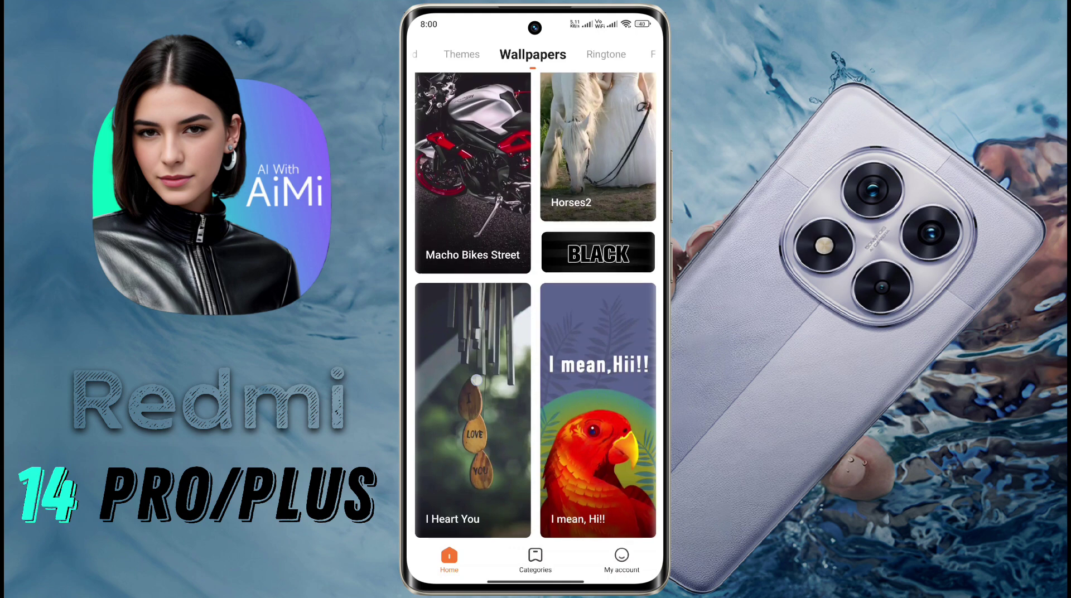
scroll(477, 382, "down", 5)
scroll(535, 307, "down", 8)
scroll(536, 307, "down", 8)
scroll(536, 307, "down", 7)
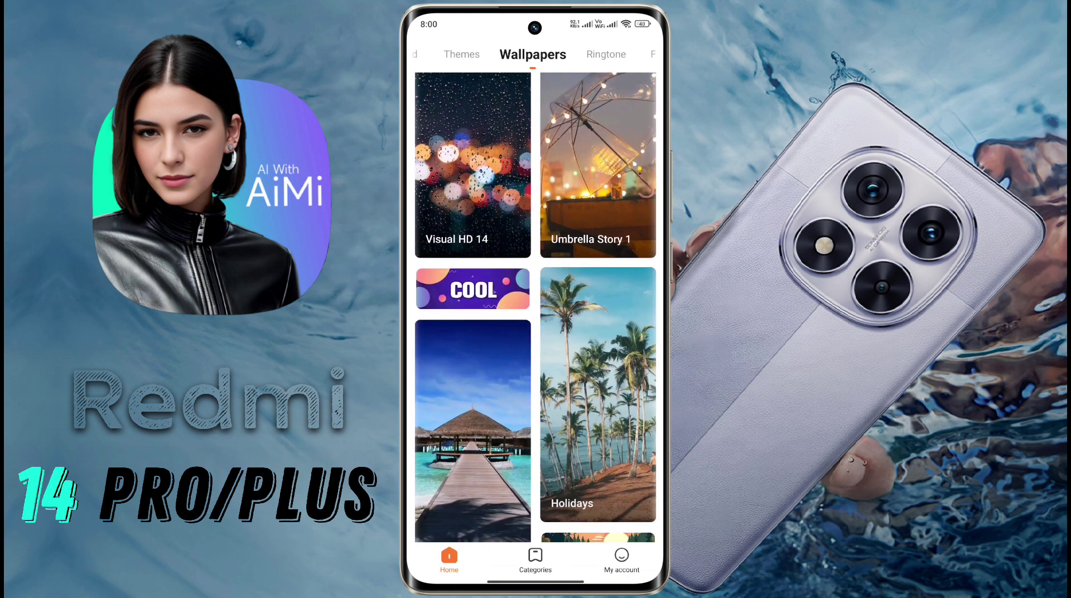
left_click(461, 385)
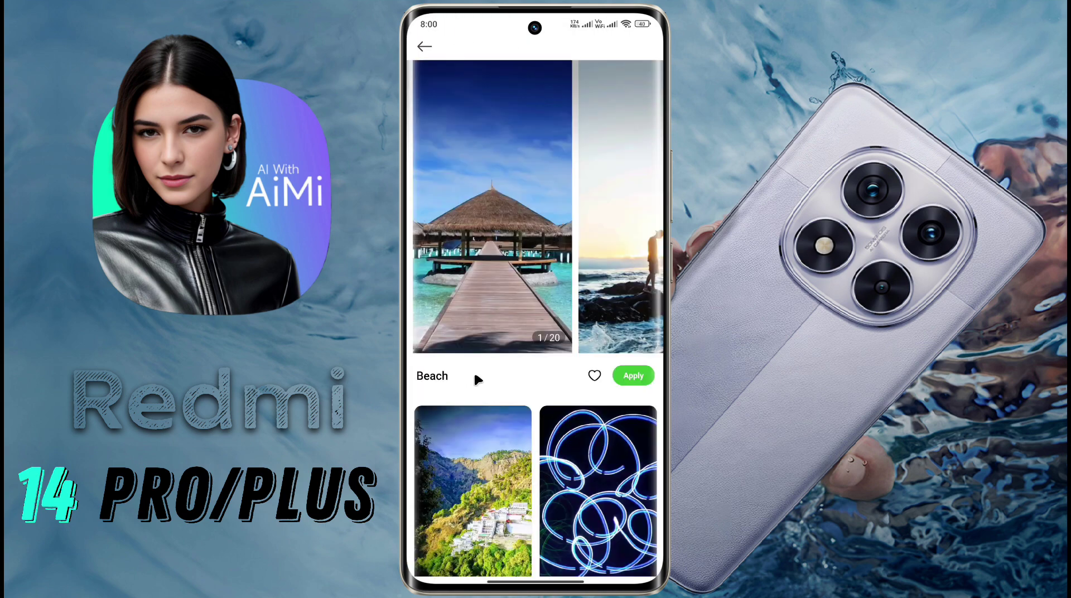
Apply the second Beach image to both the lock and home screens without turning on Wallpaper Carousel, and return to the home screen.
left_click_drag(495, 268, 424, 268)
left_click(640, 378)
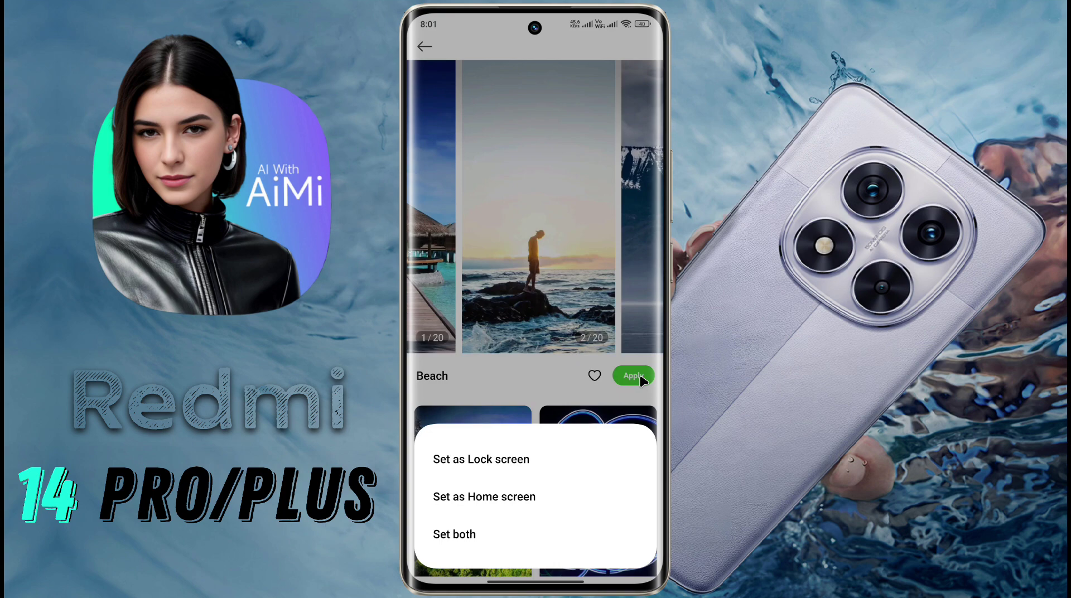
left_click(558, 461)
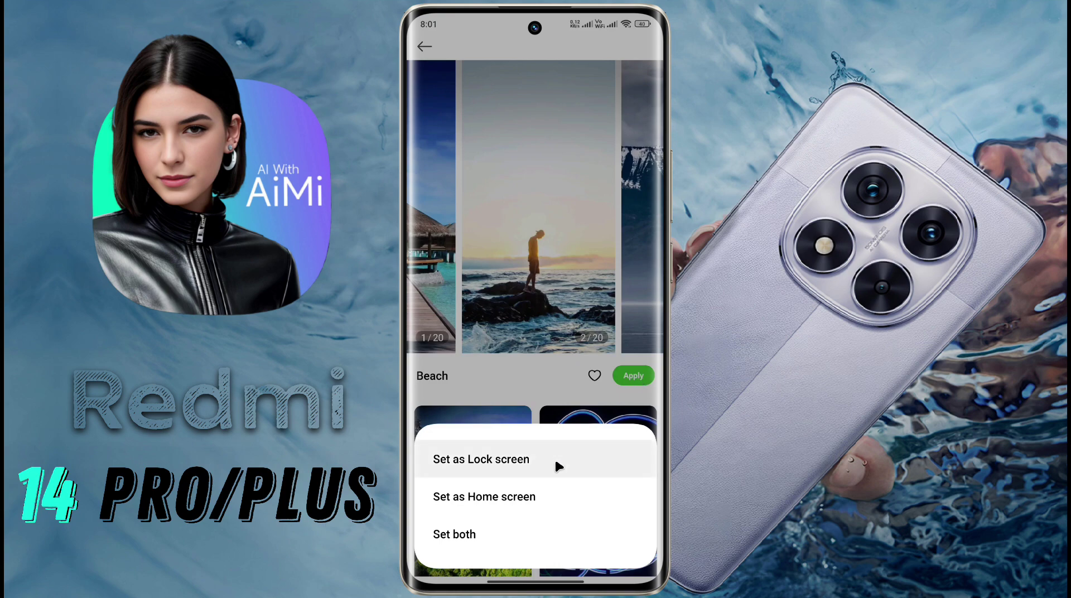
left_click(555, 527)
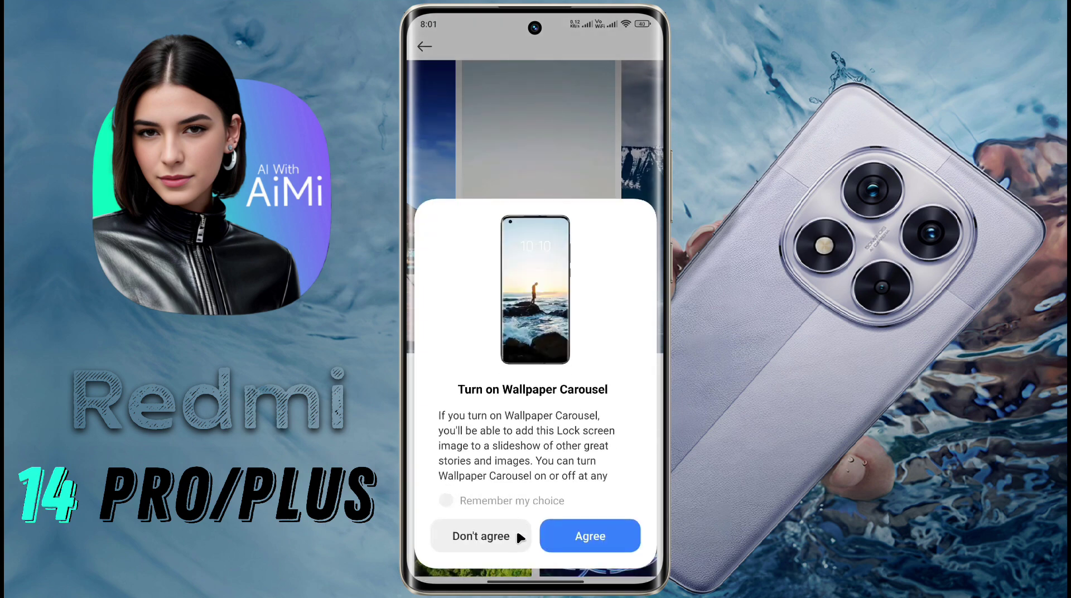
left_click(478, 537)
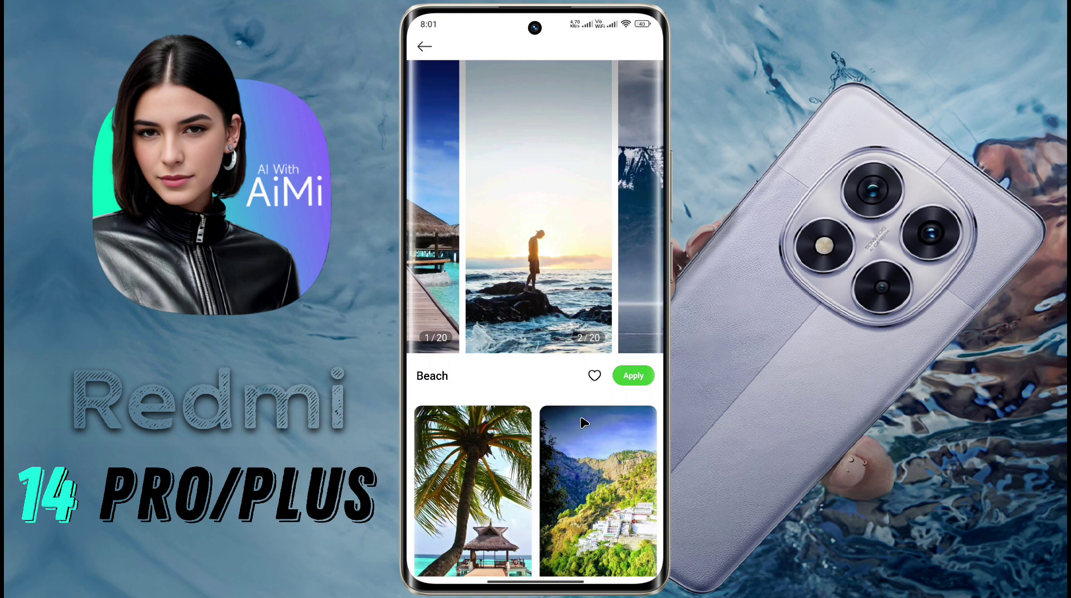
left_click_drag(527, 576, 525, 560)
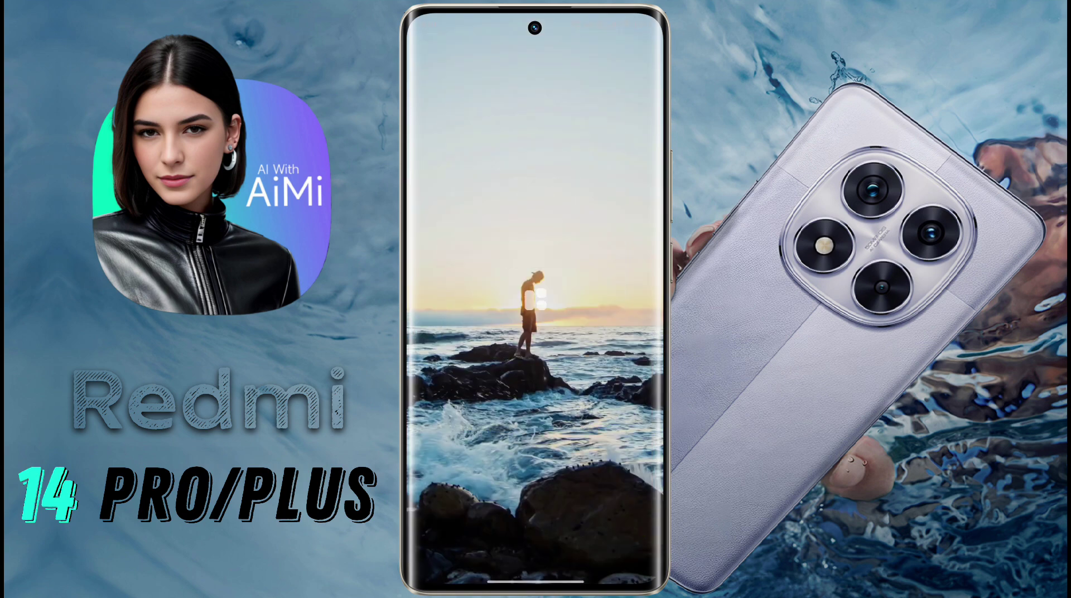